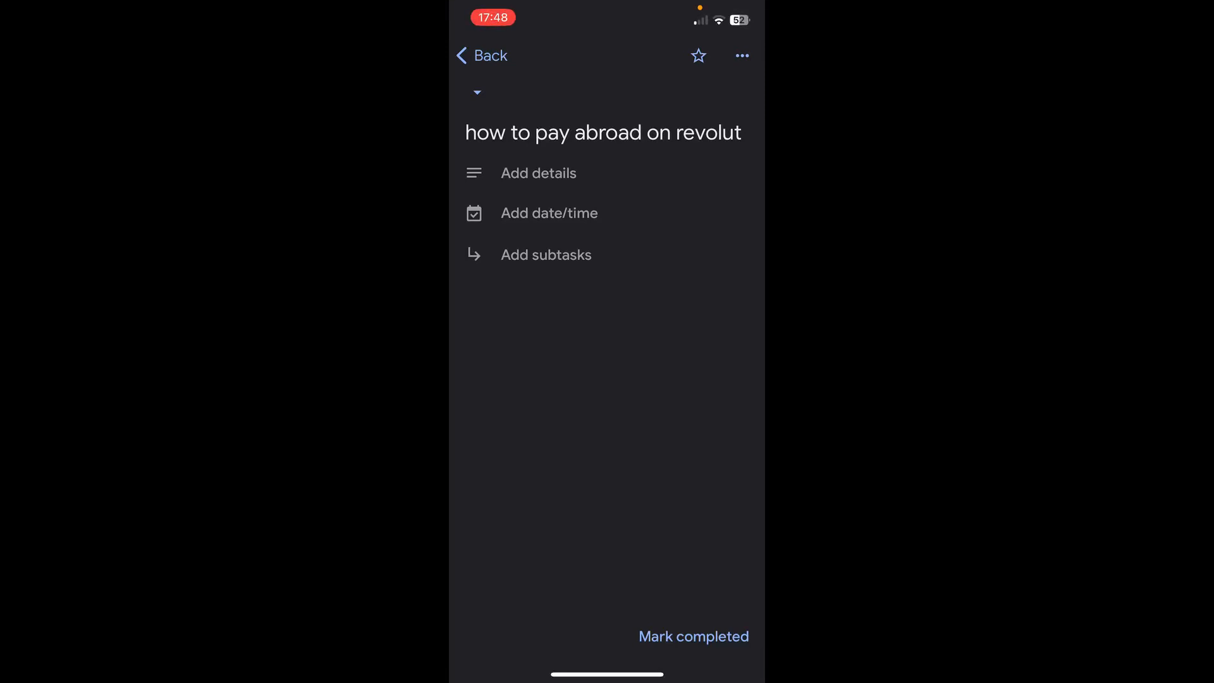
Step: Leave the Google Tasks note and switch to the Revolut app
drag(607, 674, 608, 427)
Step: From Transfers, start a new Send international transfer to reach the Select destination country list
click(556, 325)
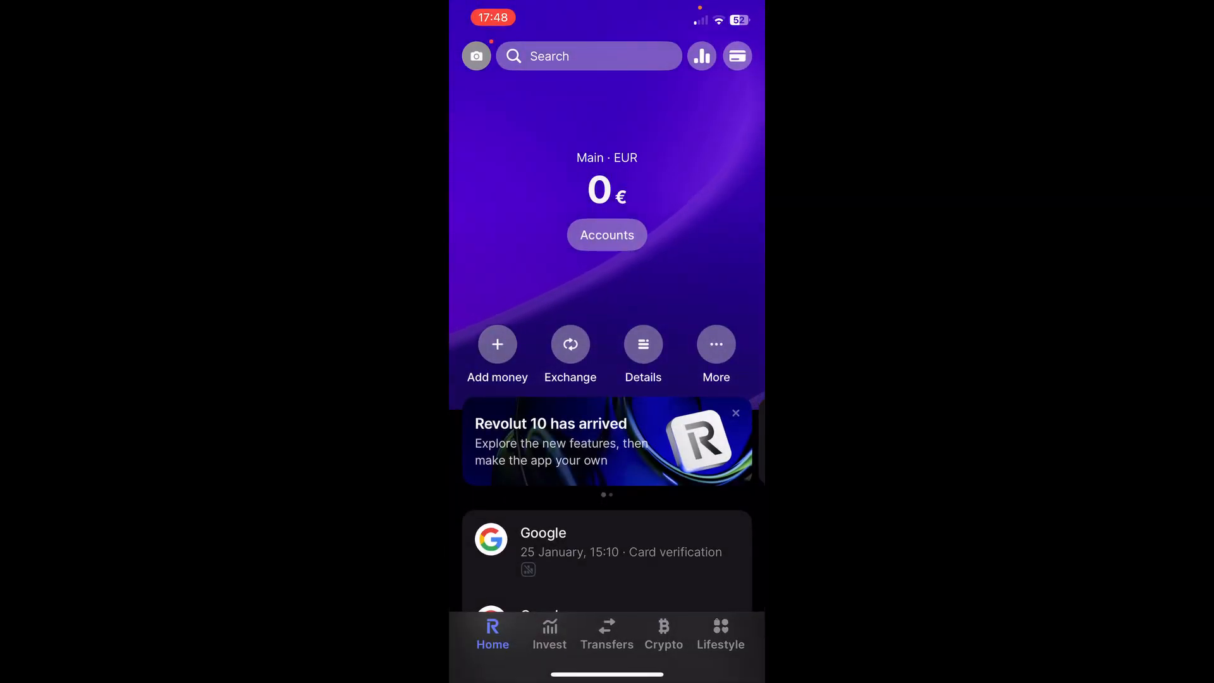
click(607, 634)
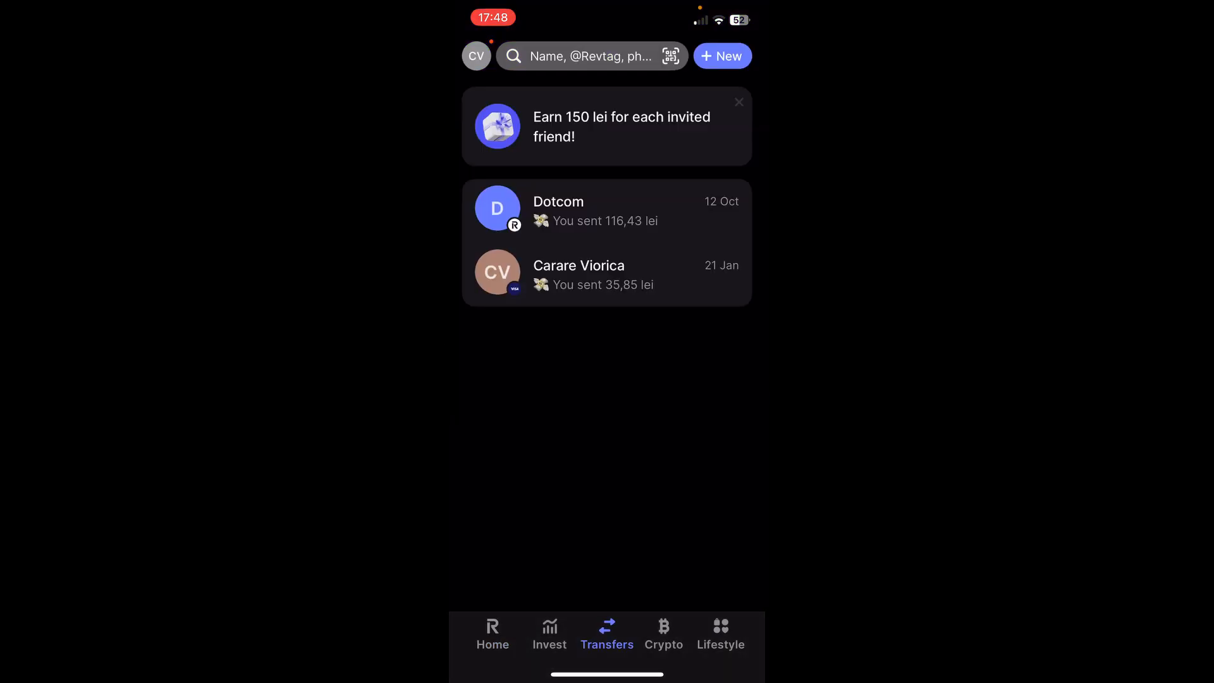
click(722, 56)
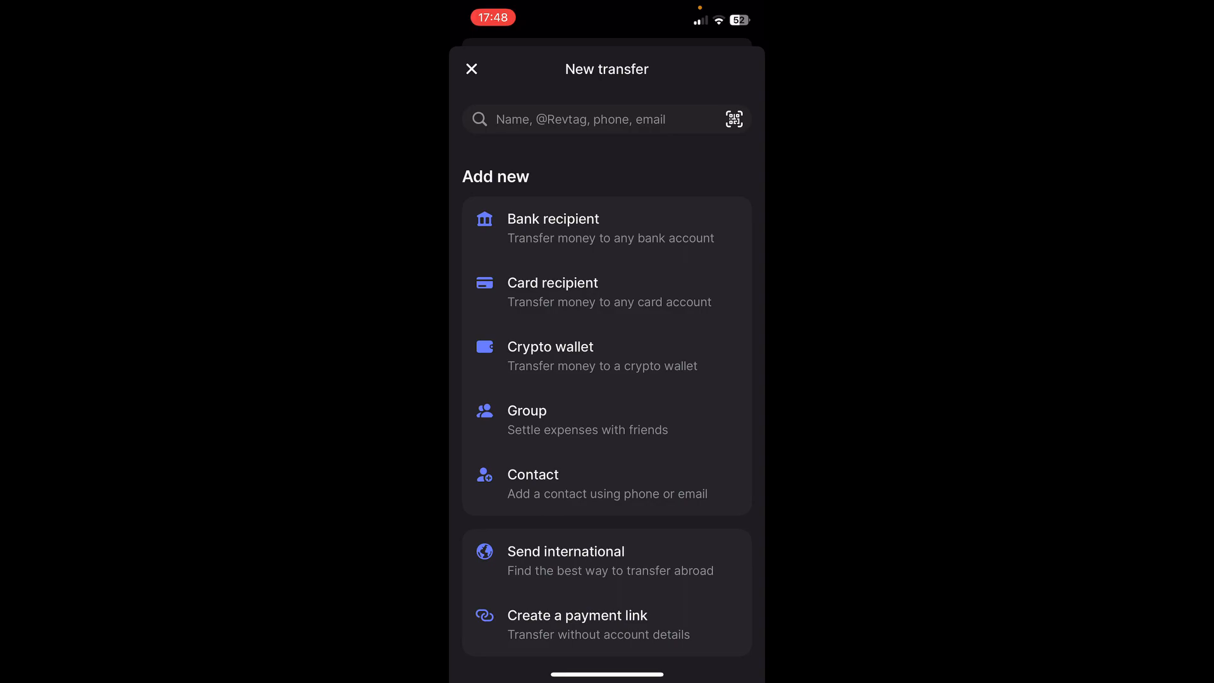
click(566, 560)
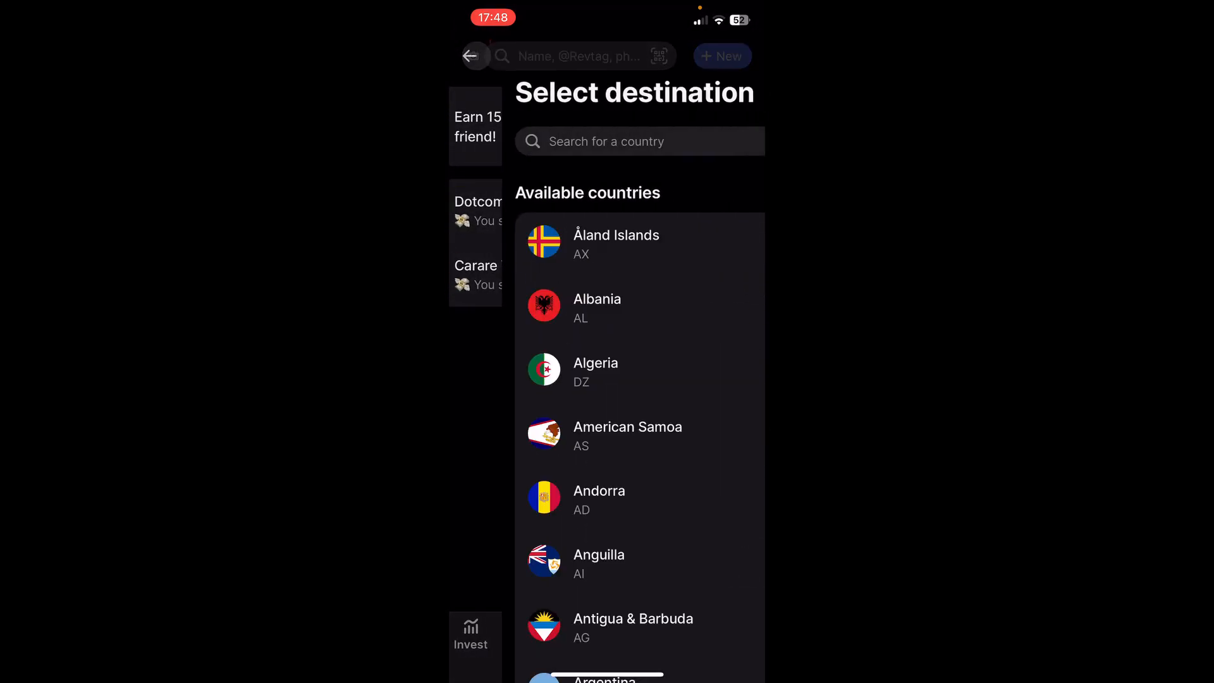
scroll(607, 381, down, 2)
scroll(607, 379, down, 4)
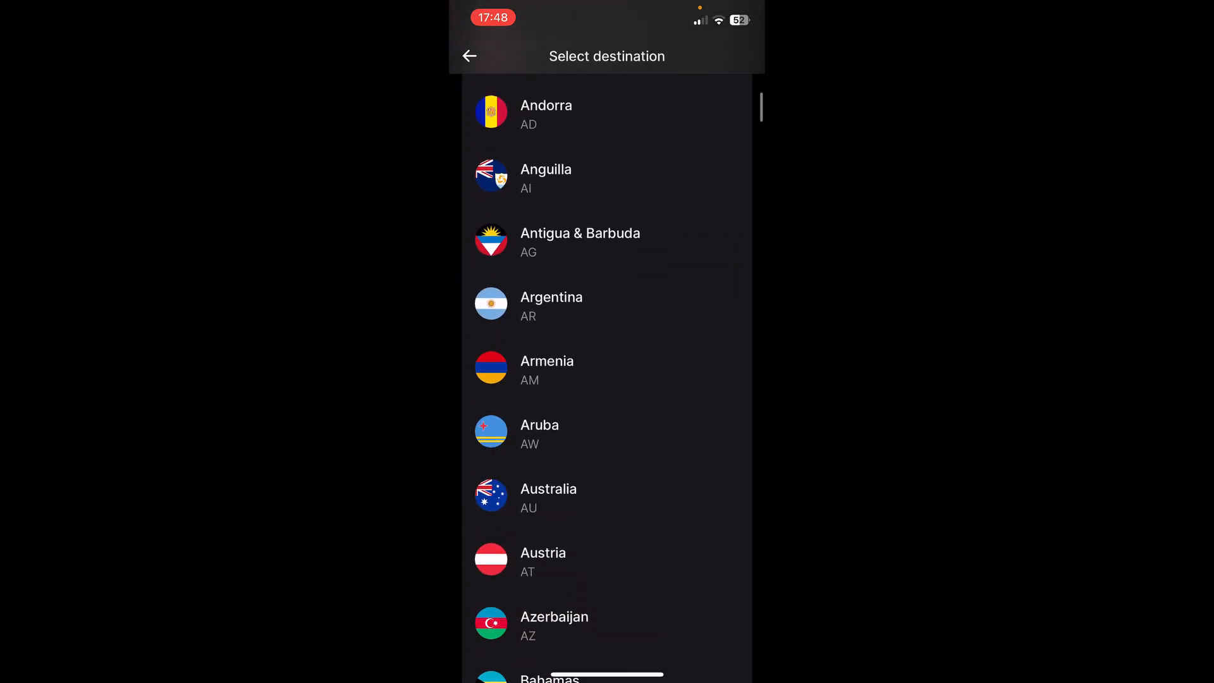
scroll(608, 380, down, 3)
scroll(608, 379, down, 5)
scroll(608, 380, down, 4)
scroll(607, 380, up, 2)
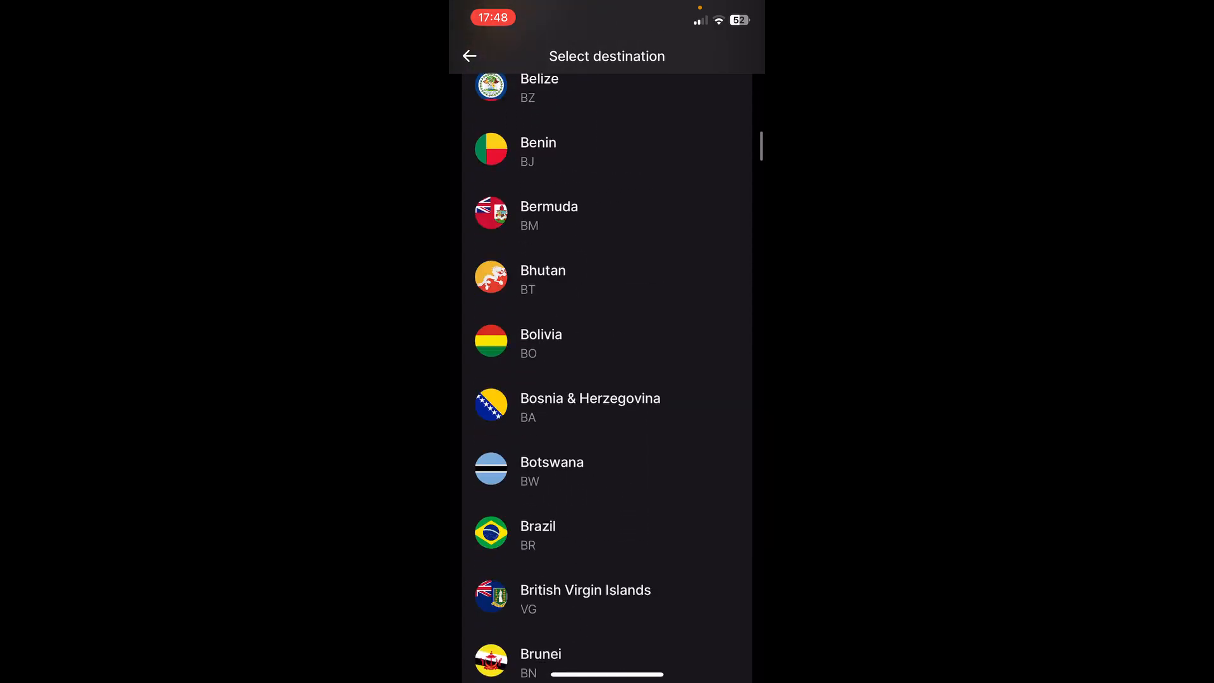
scroll(607, 380, up, 10)
scroll(607, 381, up, 4)
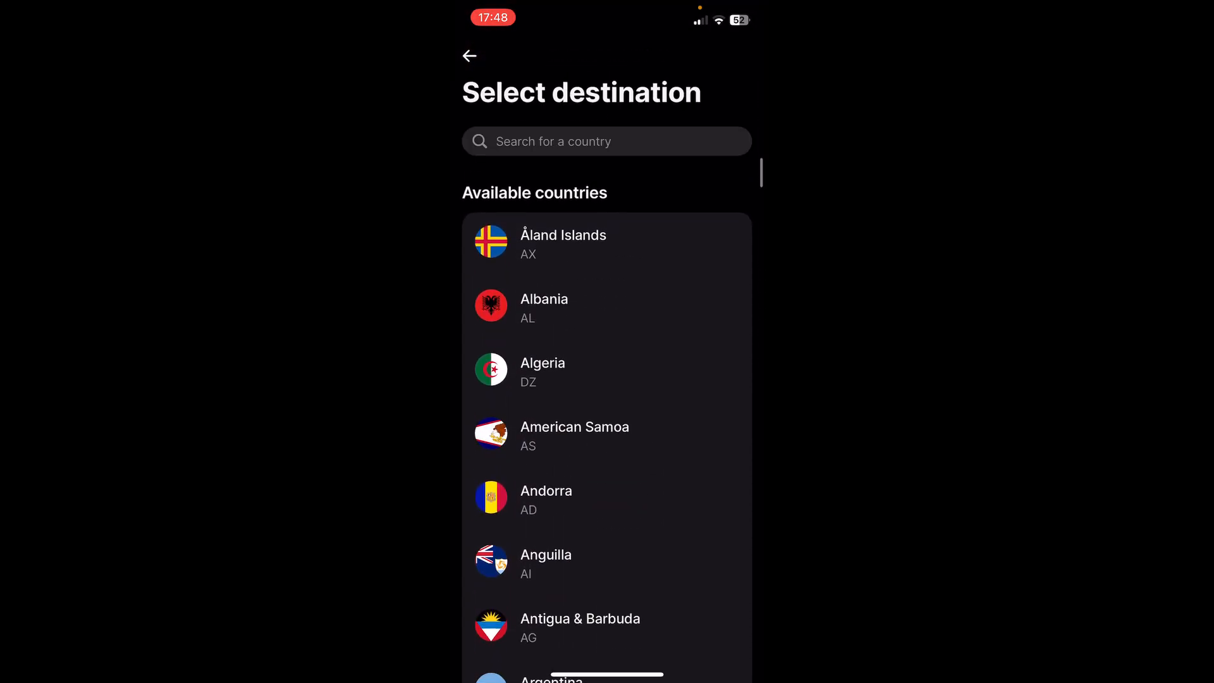